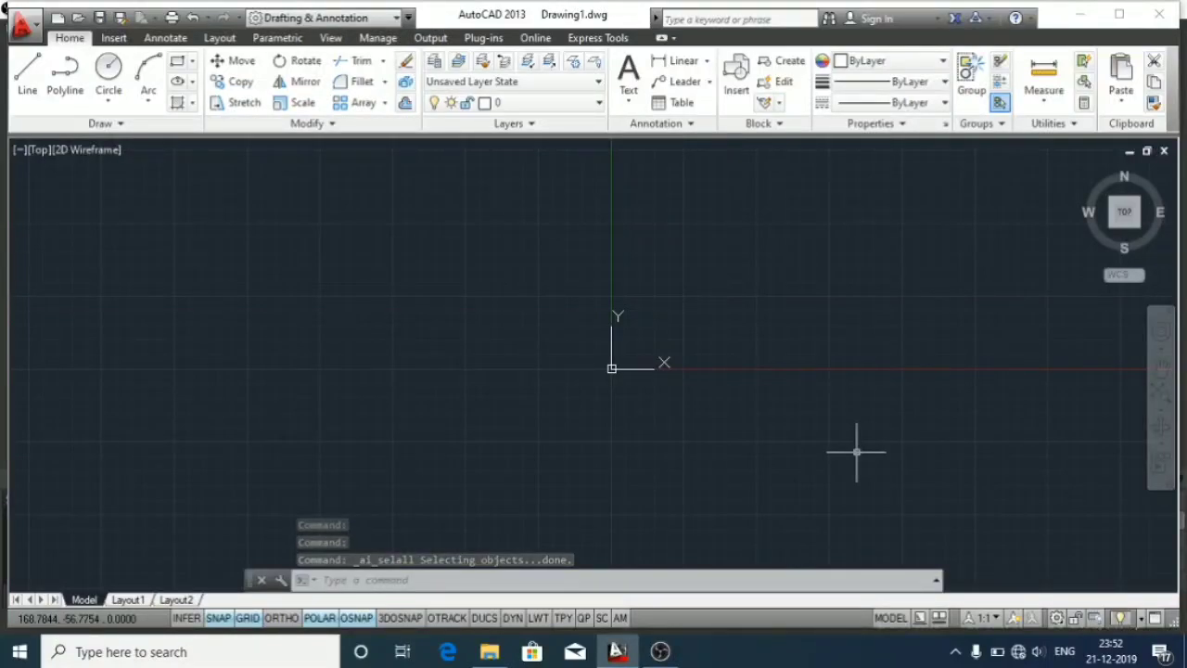
Step: Pan the empty Model canvas, select all, and start the Line command
middle_click_drag(735, 481, 605, 532)
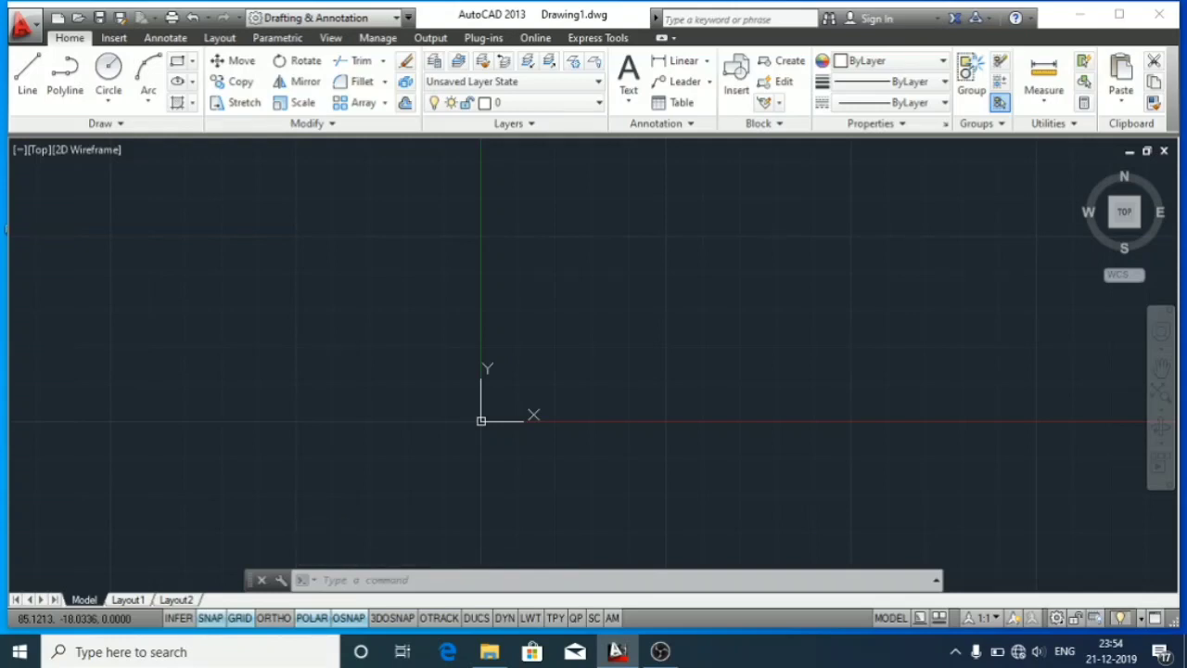
key("ctrl+a")
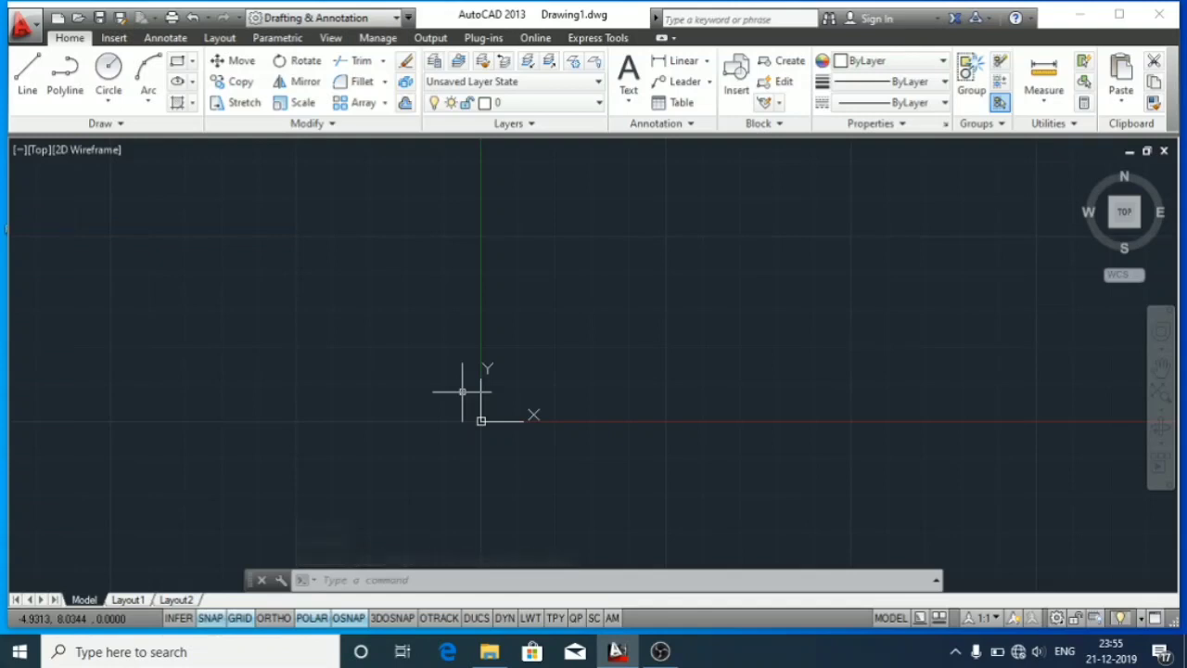
key("ctrl+a")
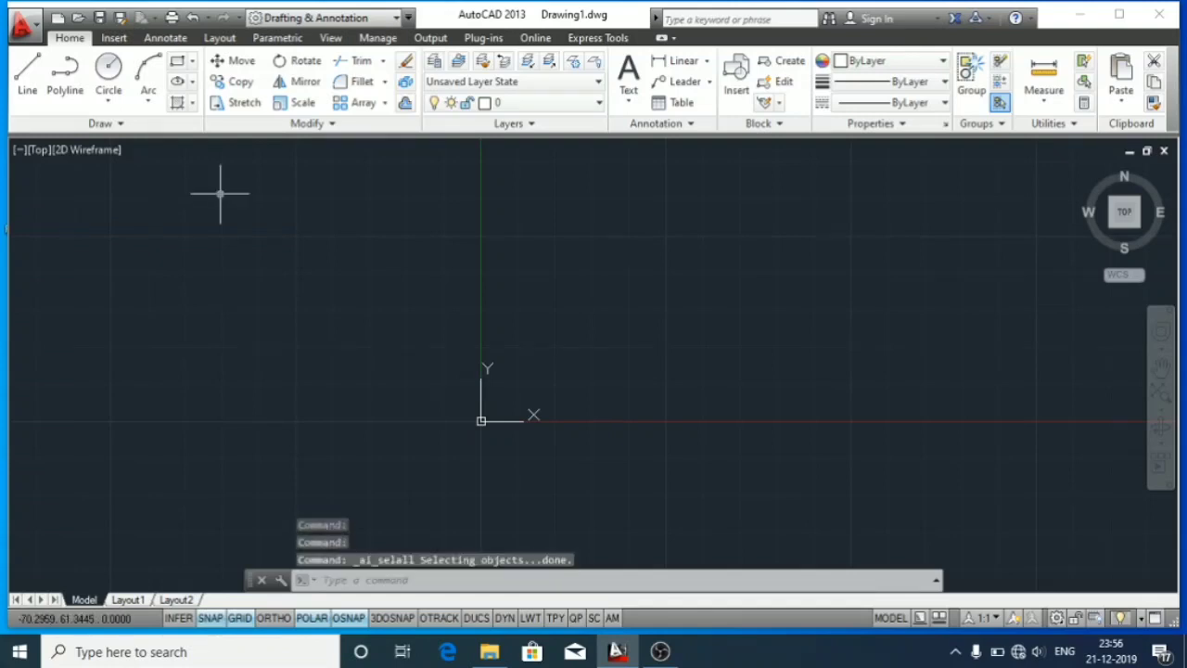
left_click(26, 76)
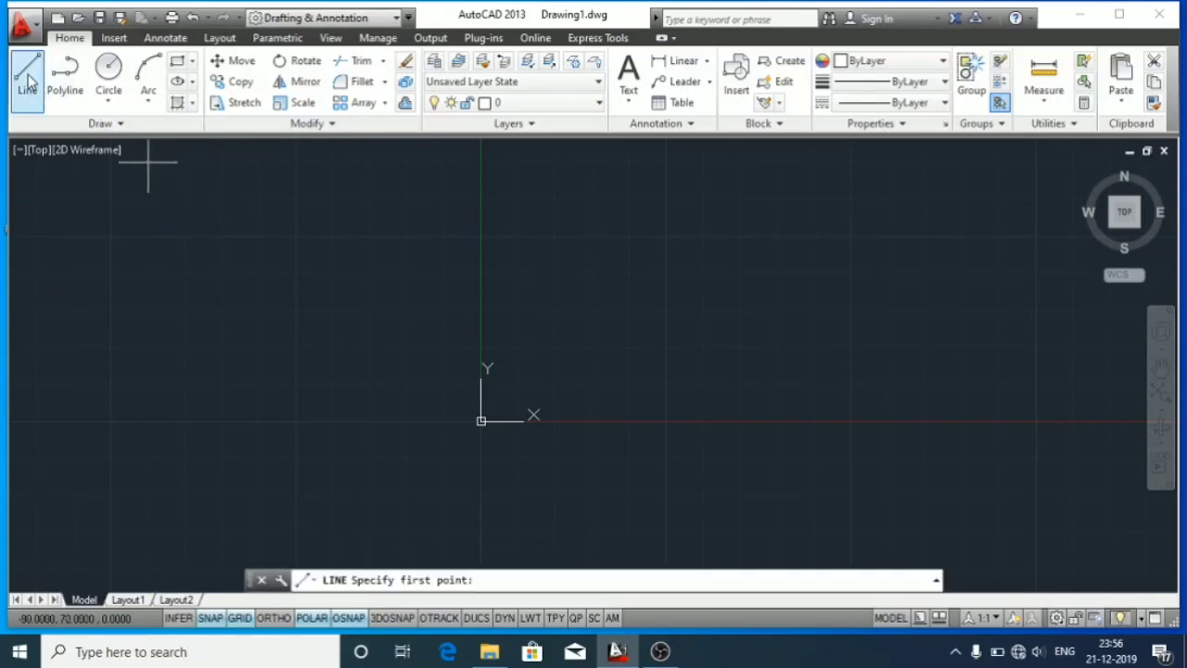
Step: Draw one slanted line rising from left of the origin up to the right
left_click(369, 420)
left_click(740, 349)
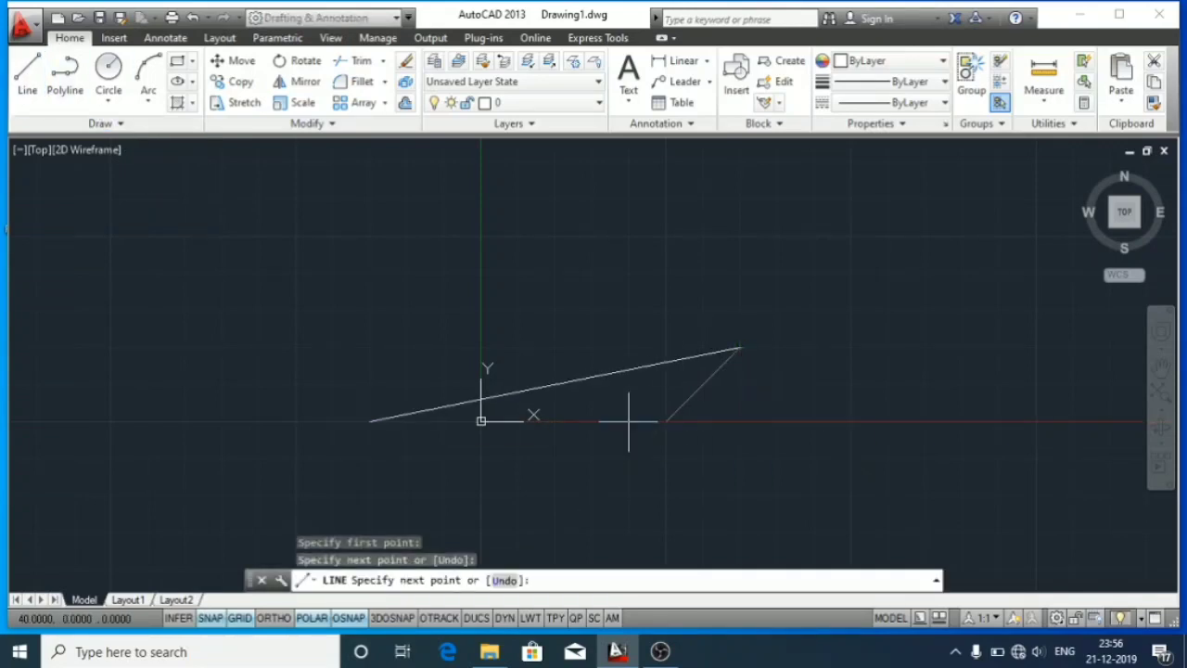
key("Escape")
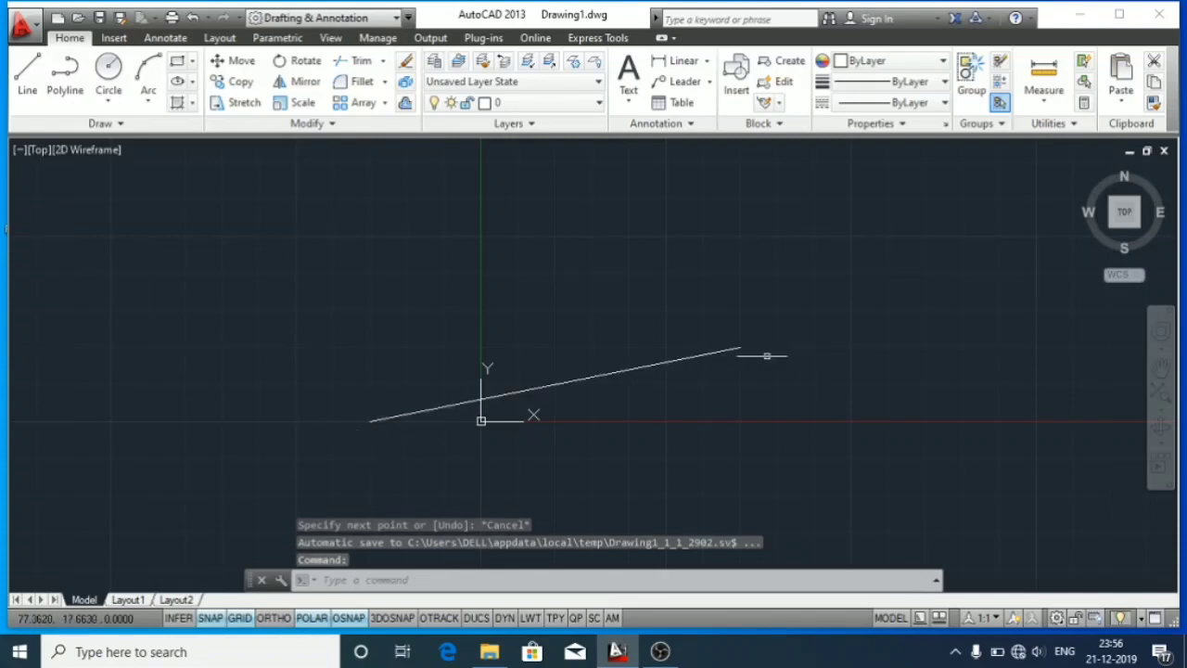
Step: Select all, clear the selection, and bring up the OSNAP mode list
key("ctrl+a")
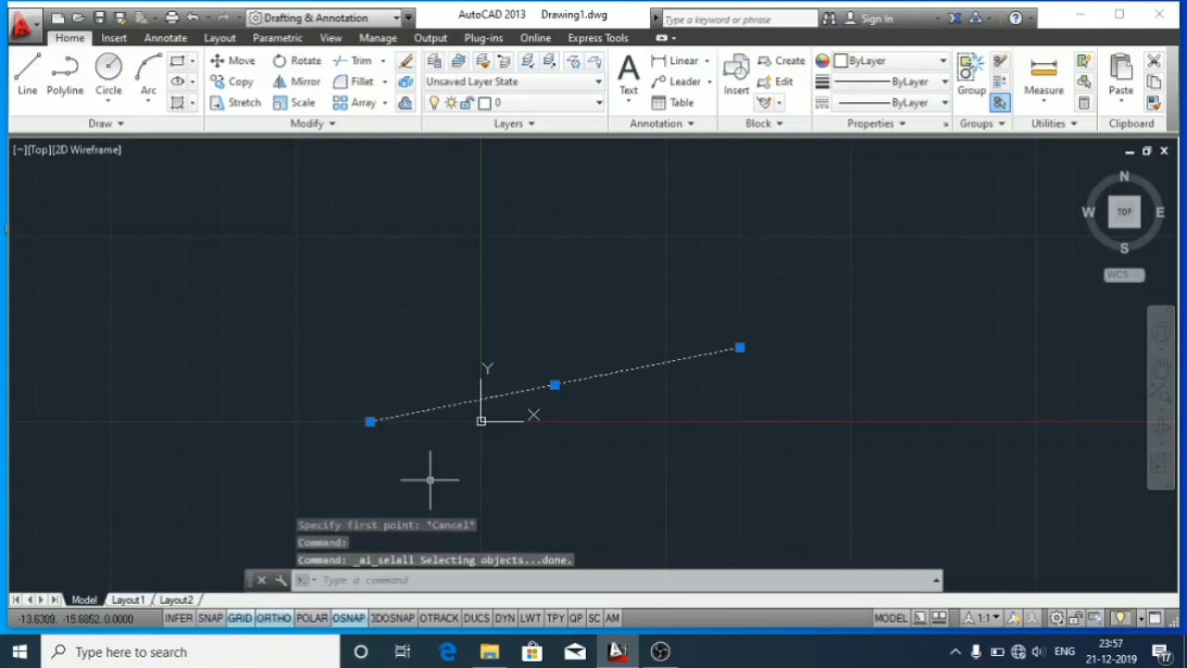
key("Escape")
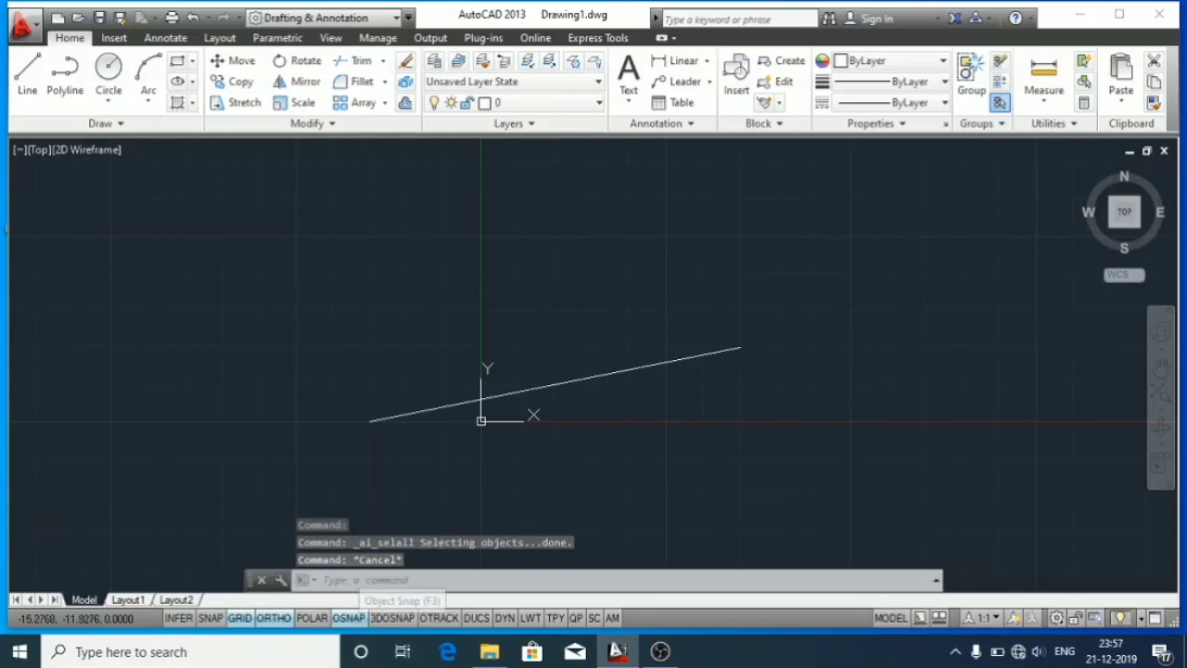
right_click(346, 619)
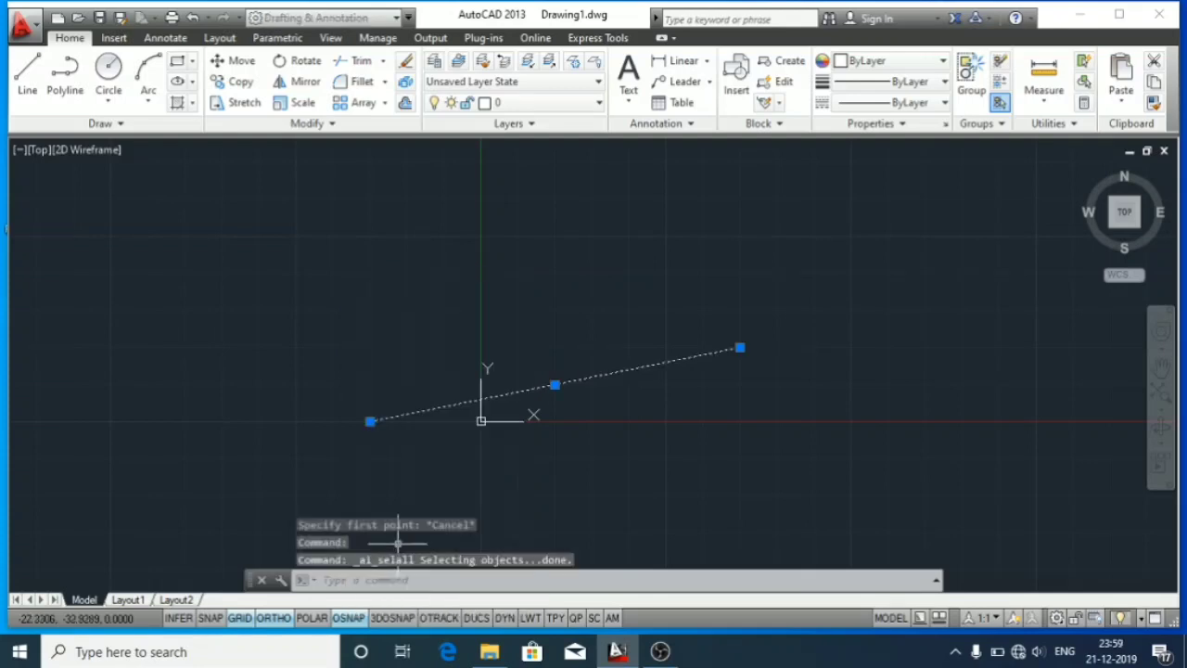
Step: Turn on the Endpoint object snap and start a new line
right_click(350, 617)
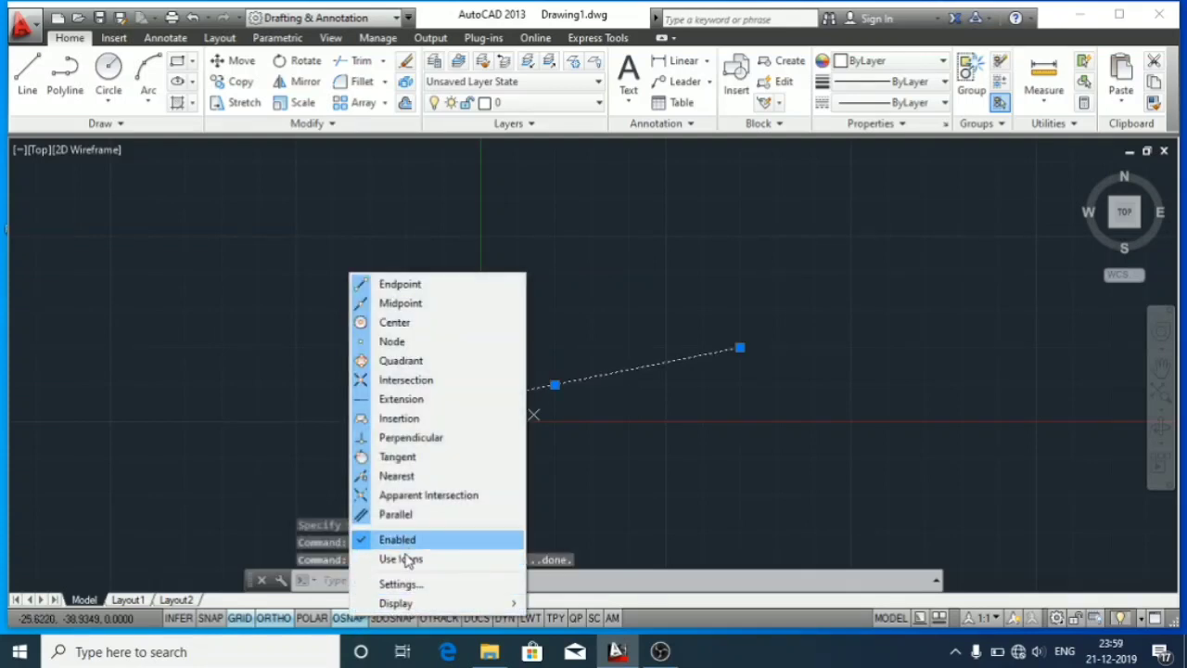
left_click(415, 289)
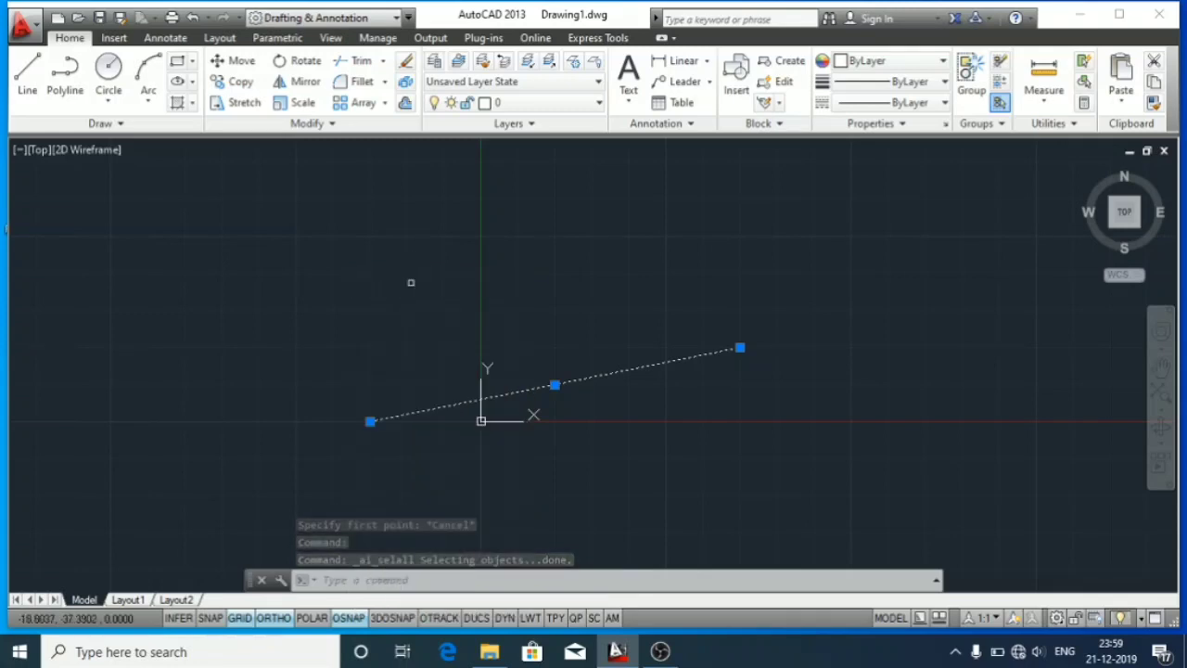
left_click(27, 73)
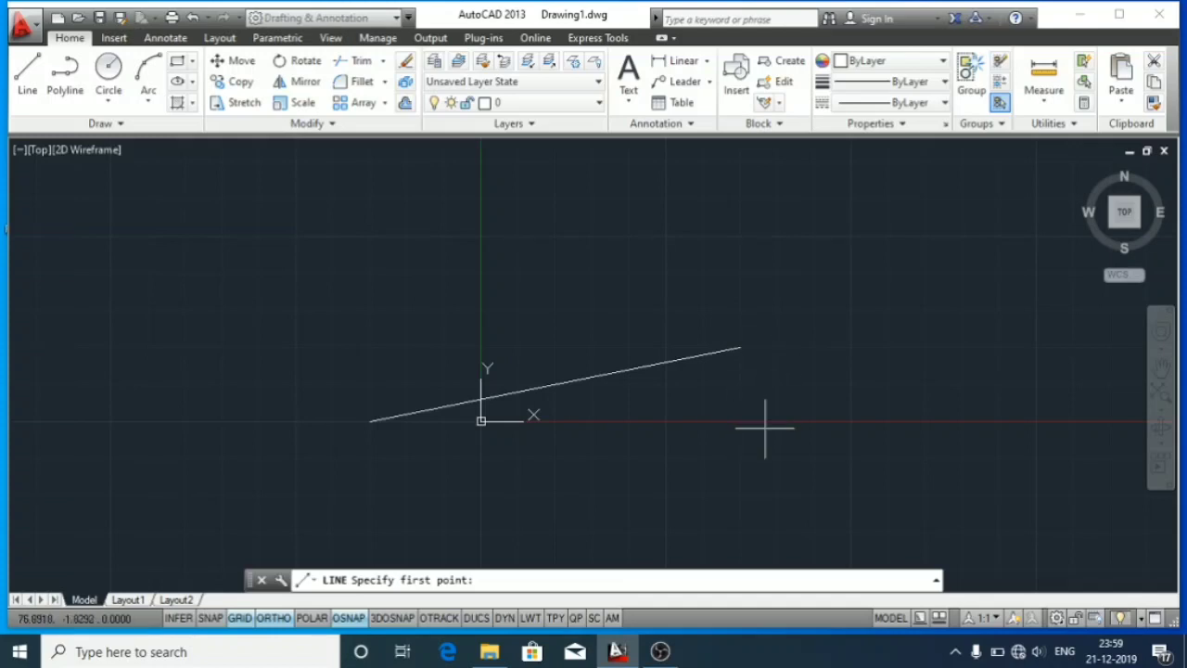
right_click(356, 617)
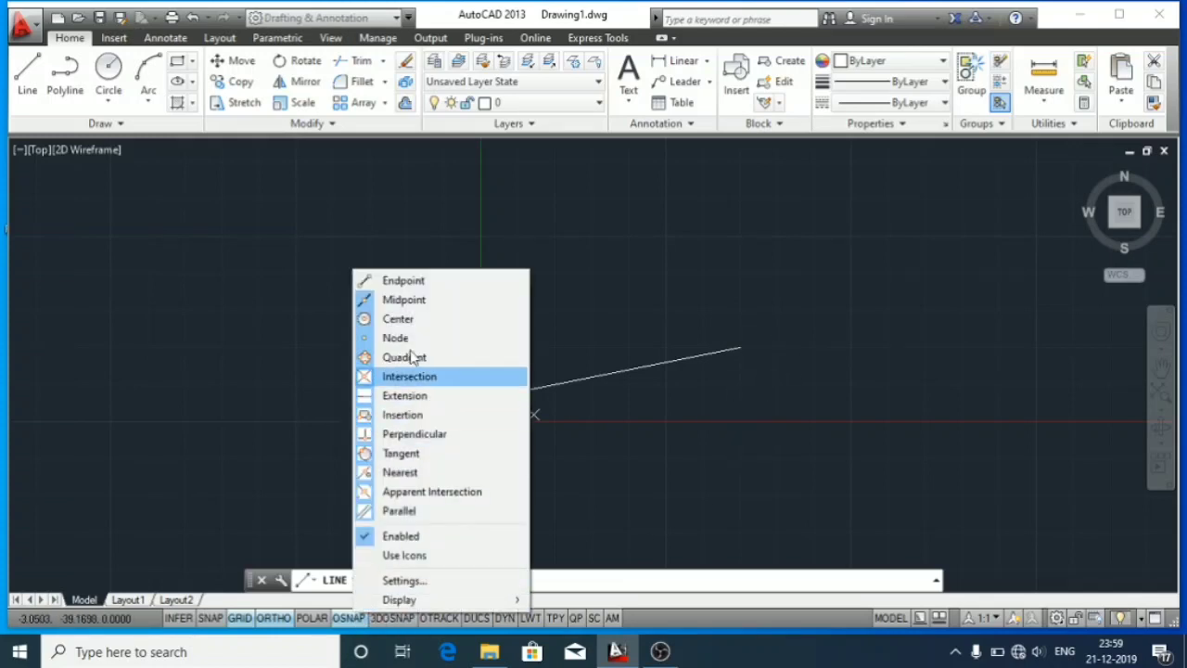
Step: With Endpoint snap and ORTHO off, draw two lines through a top apex to close the triangle
left_click(417, 281)
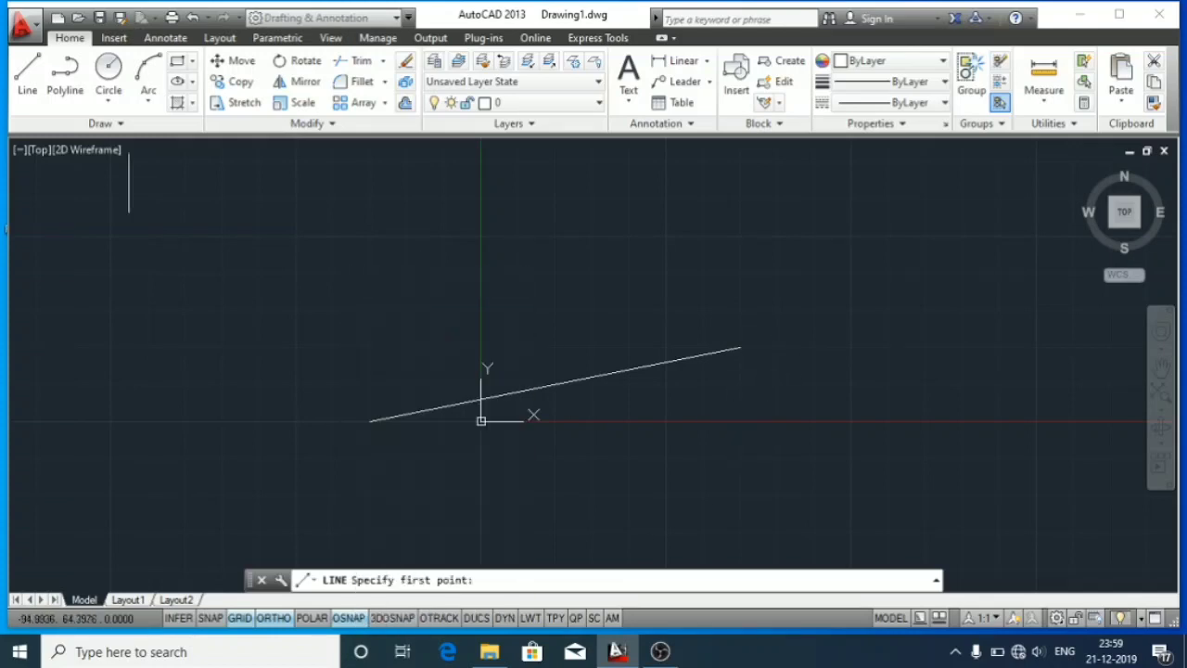
left_click(370, 421)
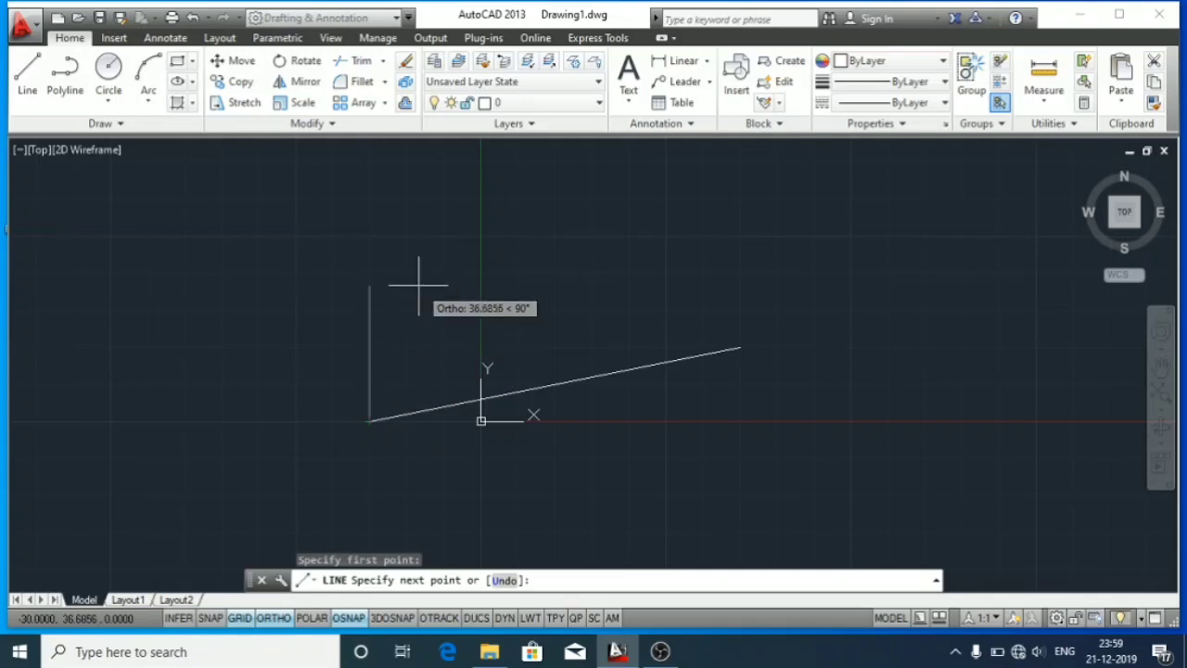
left_click(273, 618)
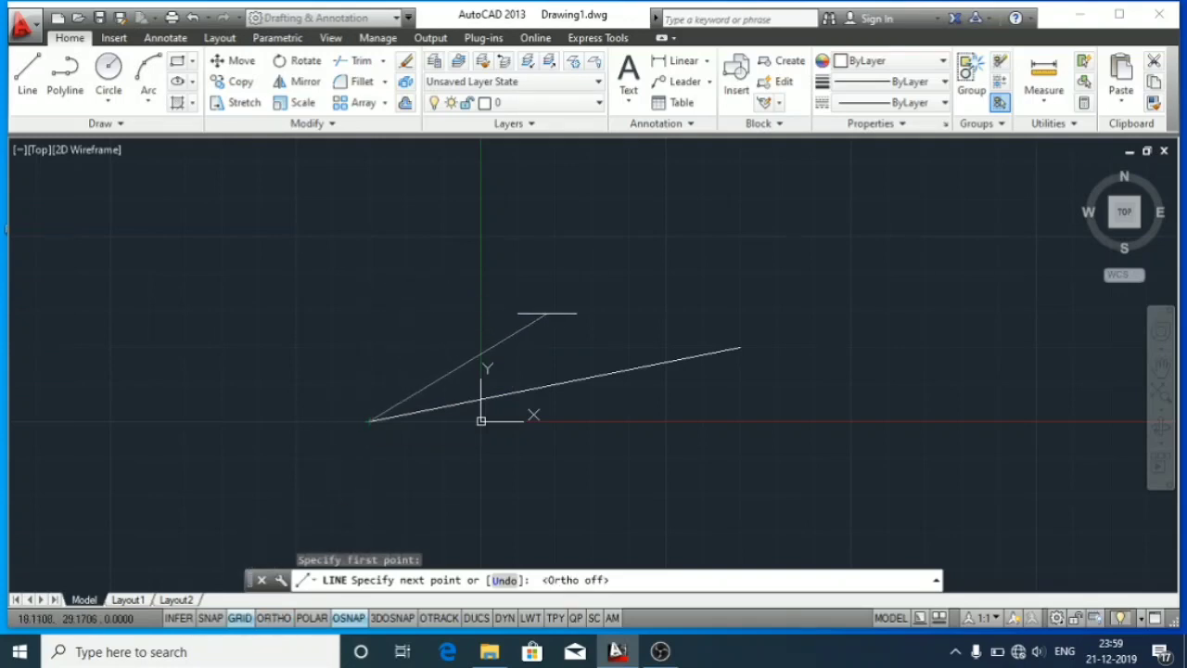
left_click(512, 211)
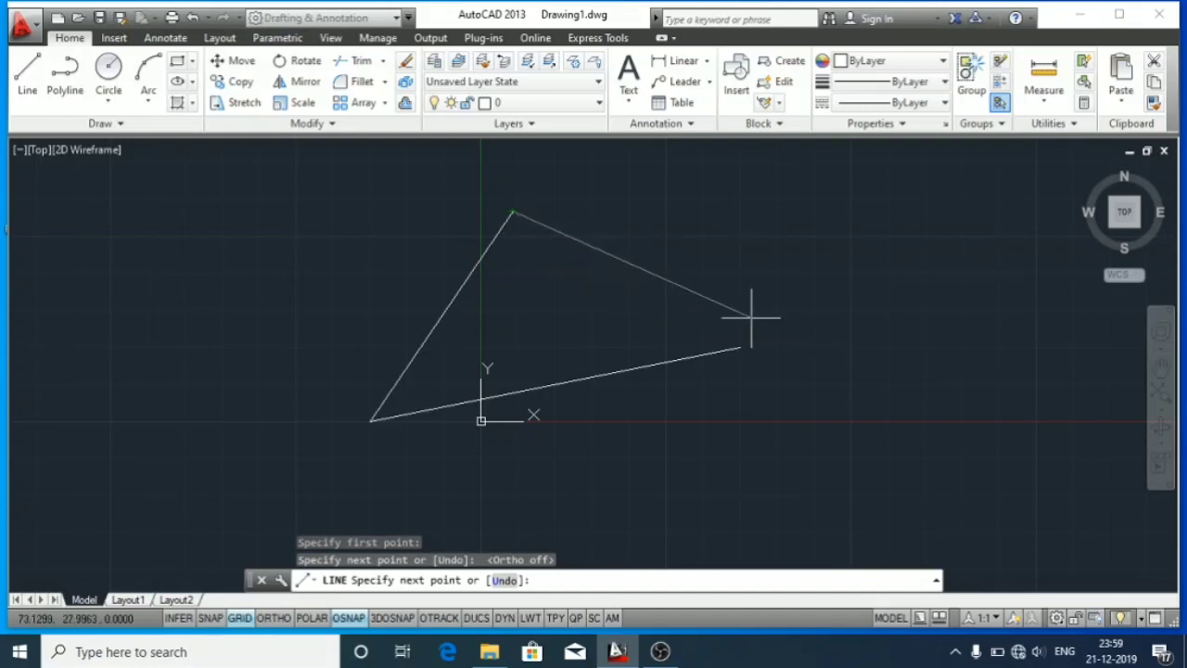
left_click(737, 347)
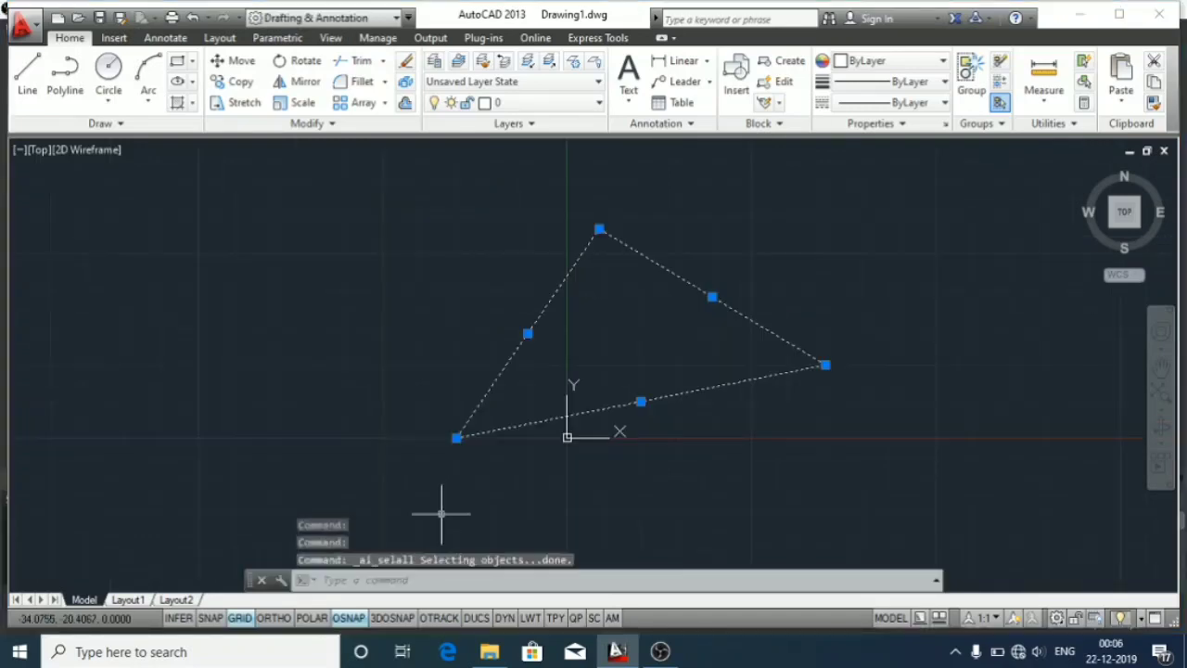
key("Escape")
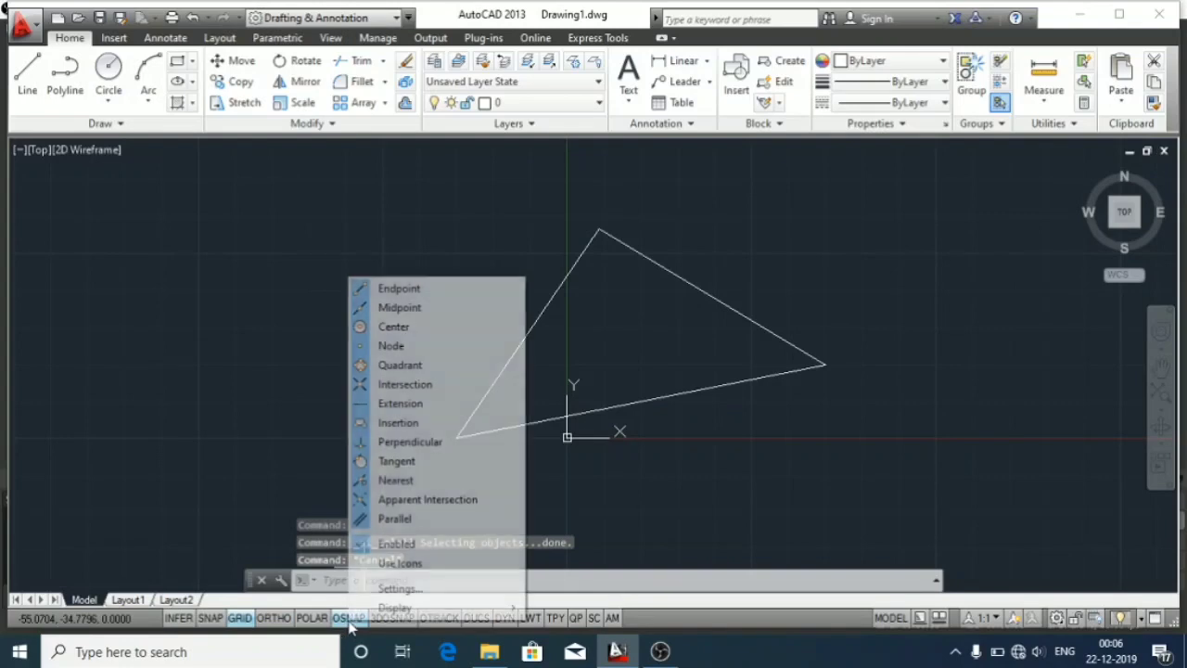
right_click(349, 619)
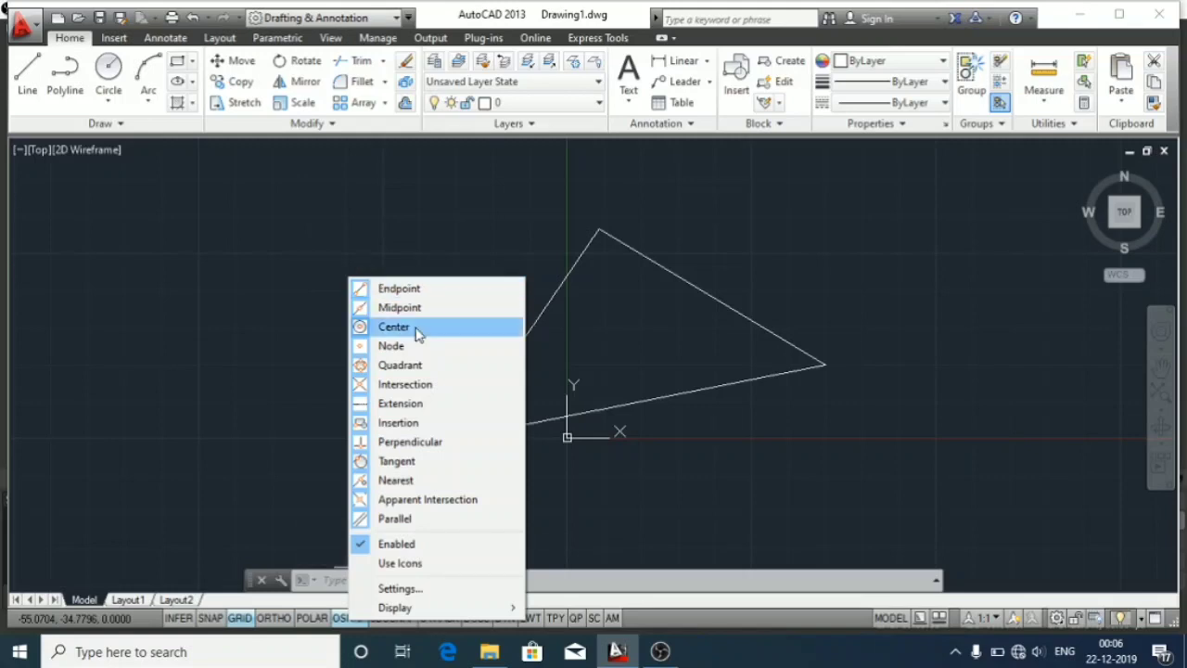
Step: Enable Midpoint snap so a new line locks onto the triangle's edge midpoints
left_click(24, 80)
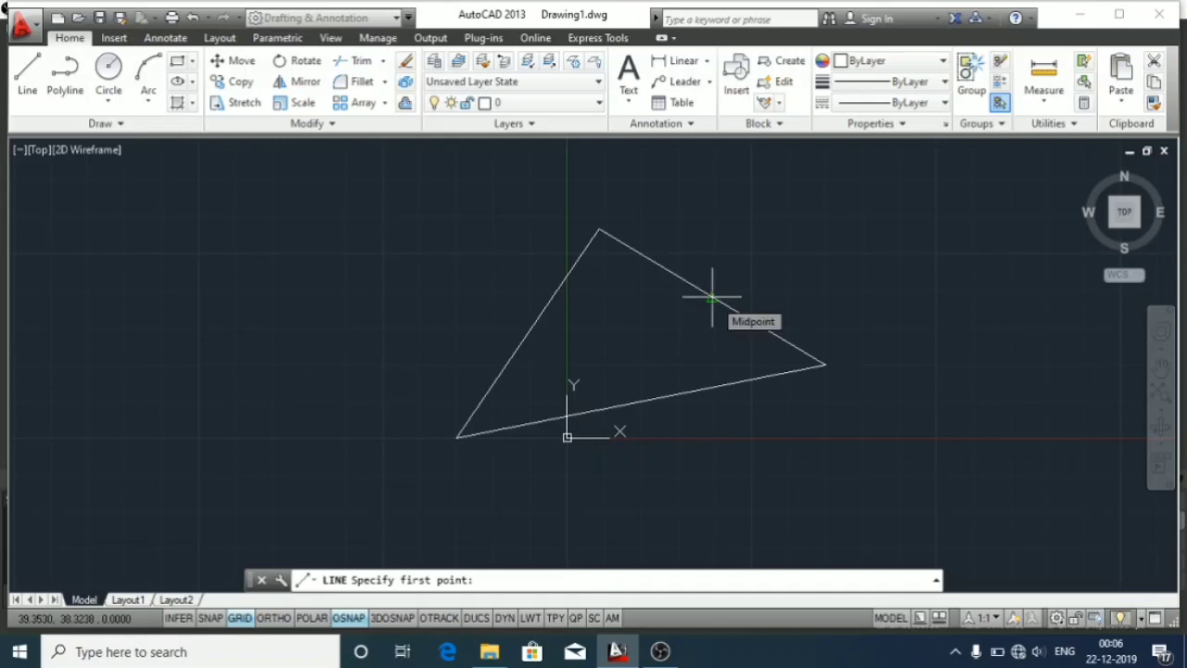
Step: Draw a circle to the left of the triangle, then begin another line
right_click(366, 617)
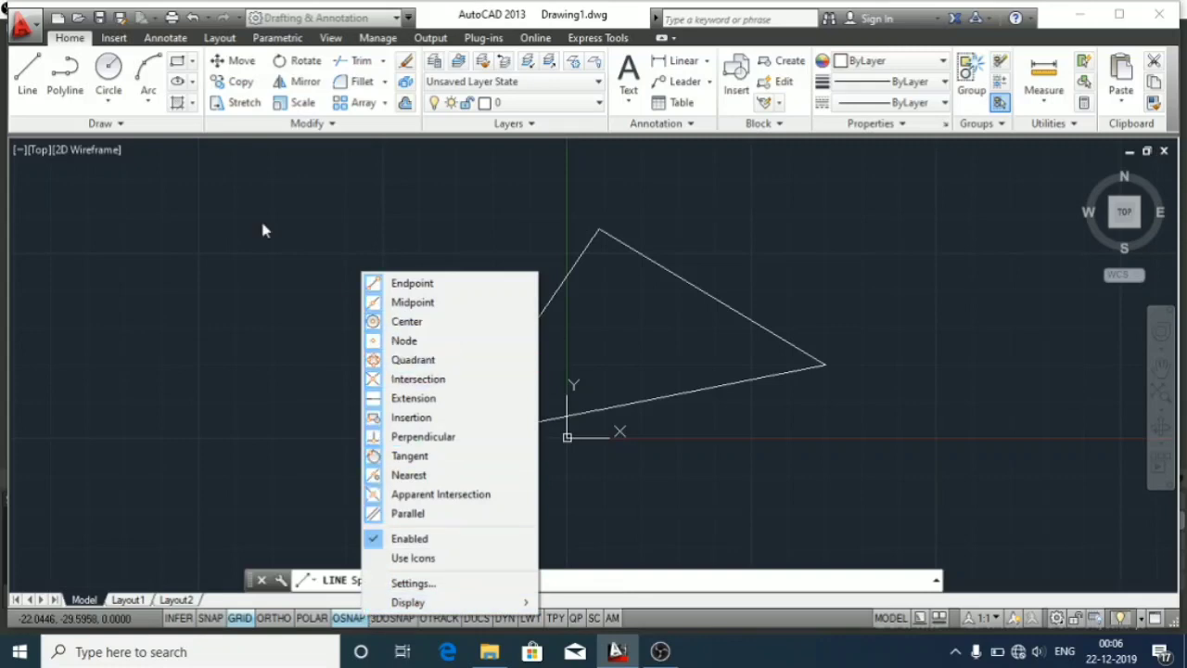
left_click(108, 67)
left_click(145, 230)
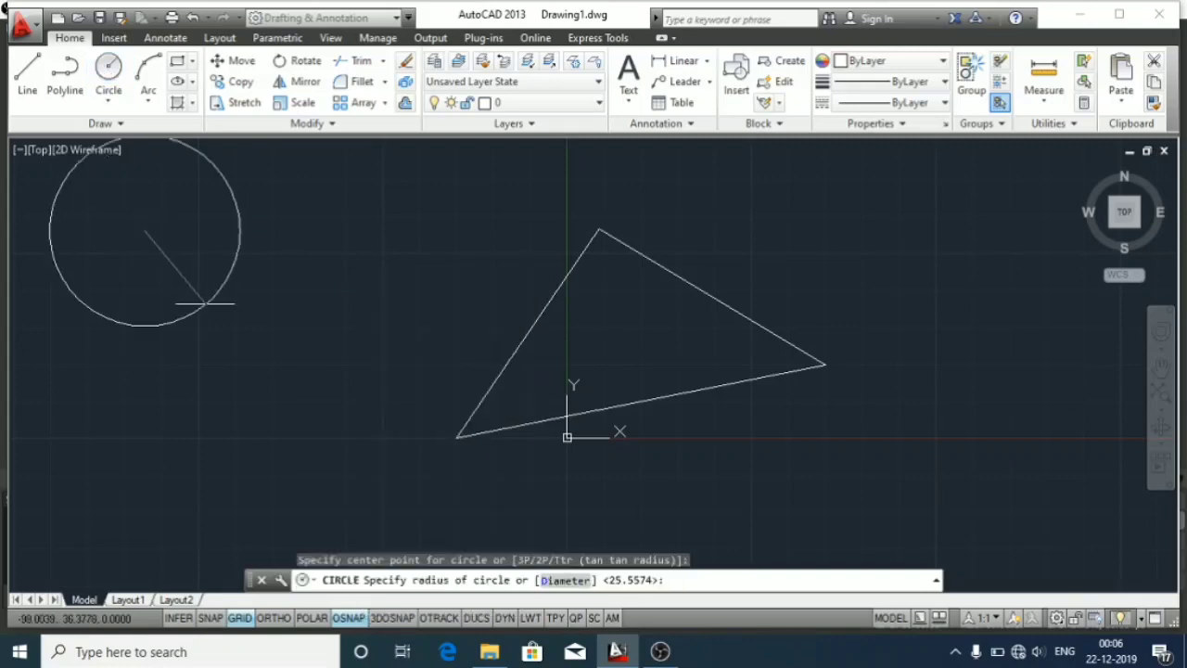
left_click(222, 195)
middle_click_drag(246, 294, 392, 403)
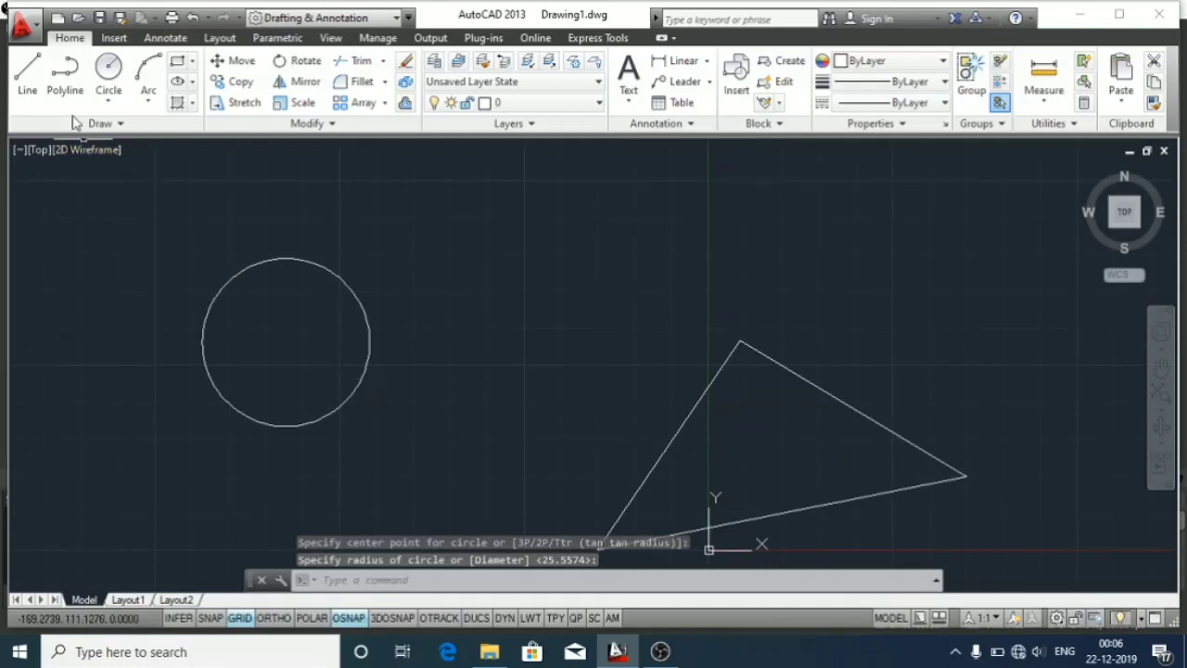
left_click(27, 75)
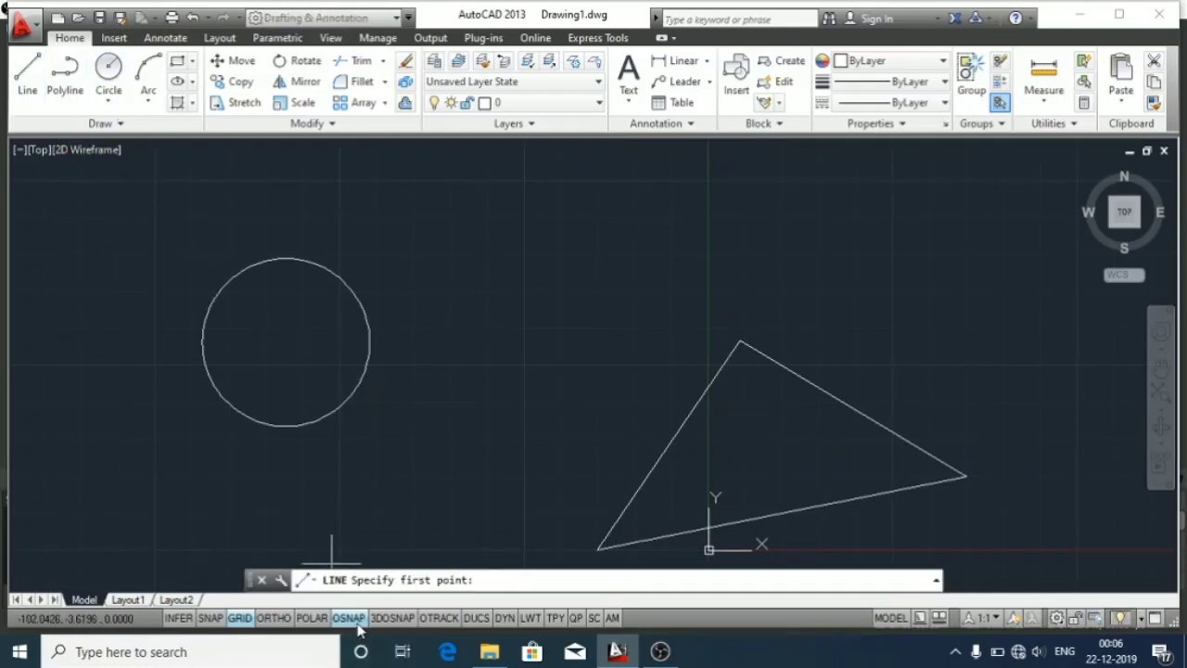
right_click(331, 559, "shift")
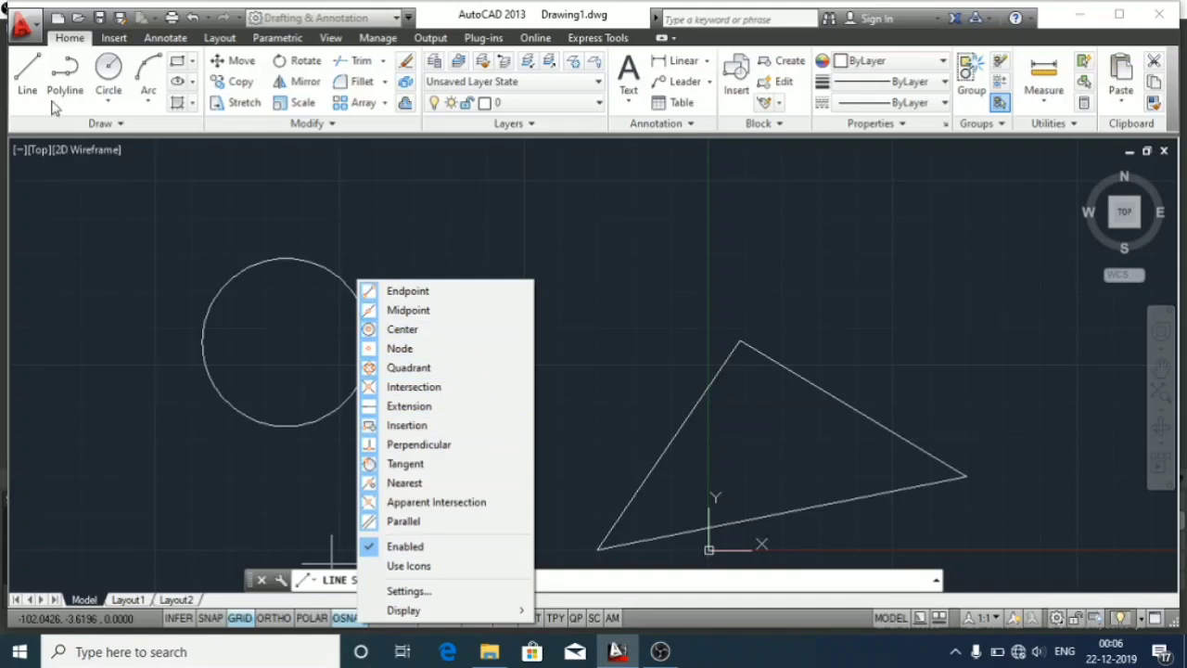
Step: Cancel the line command, then select and deselect all objects in the drawing
key("Escape")
key("ctrl+a")
key("Escape")
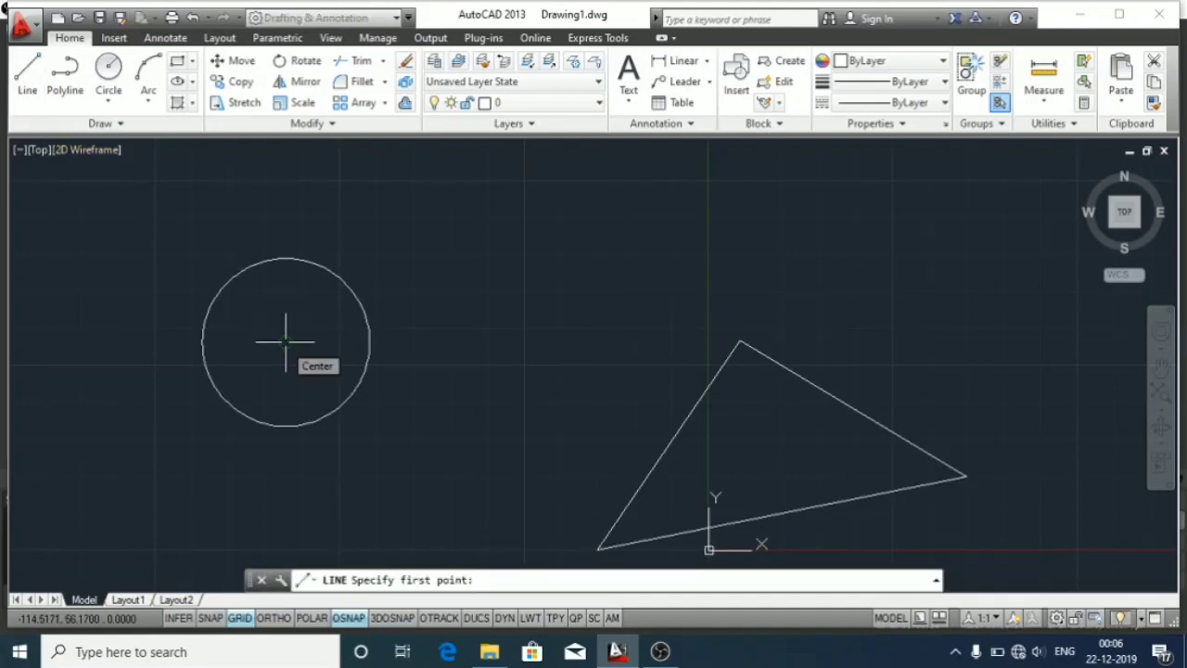
key("ctrl+a")
Step: Close the object-snap list and switch OSNAP back on in the status bar
right_click(348, 618)
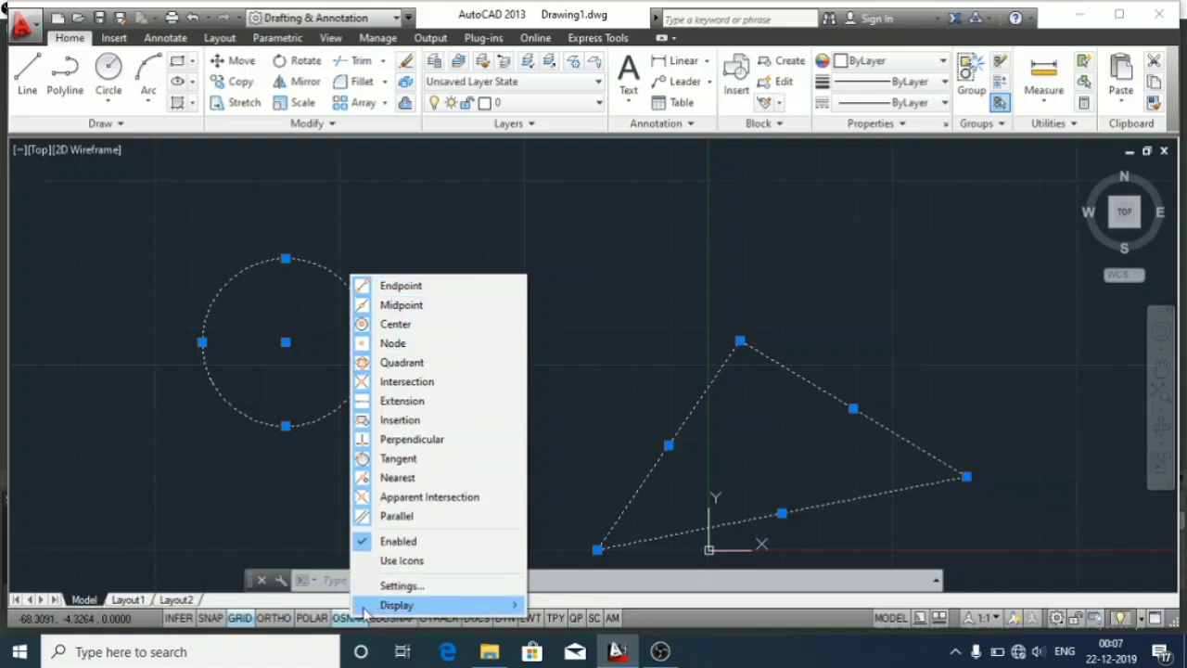
left_click(297, 492)
left_click(297, 492)
left_click(297, 490)
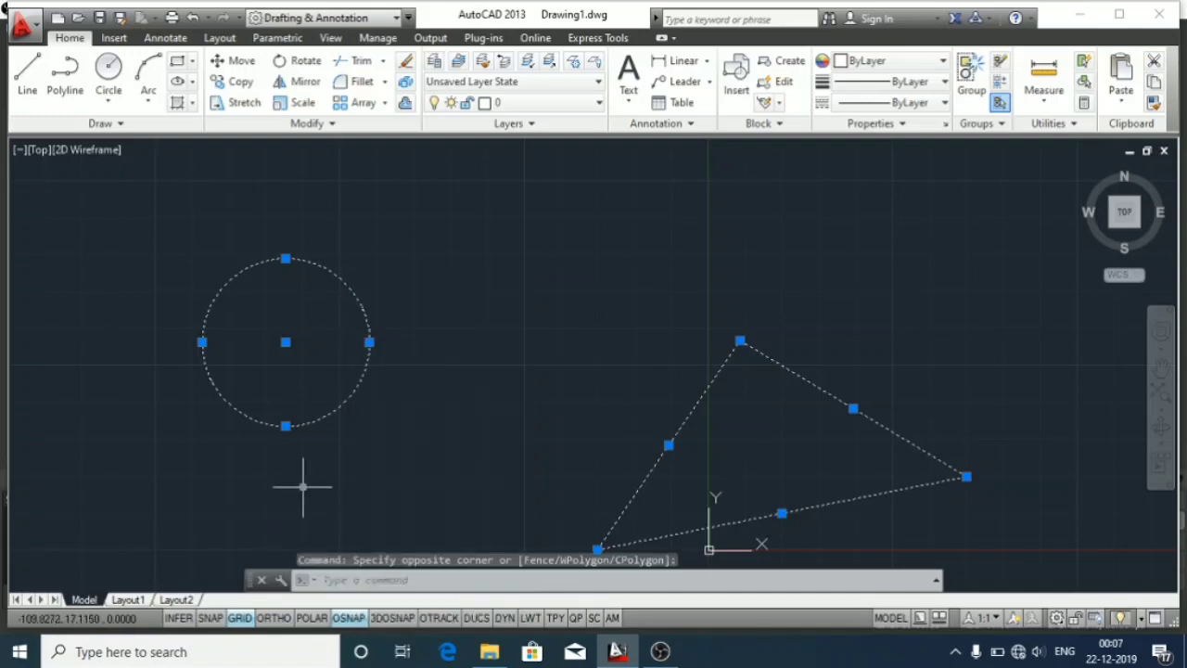
left_click(350, 619)
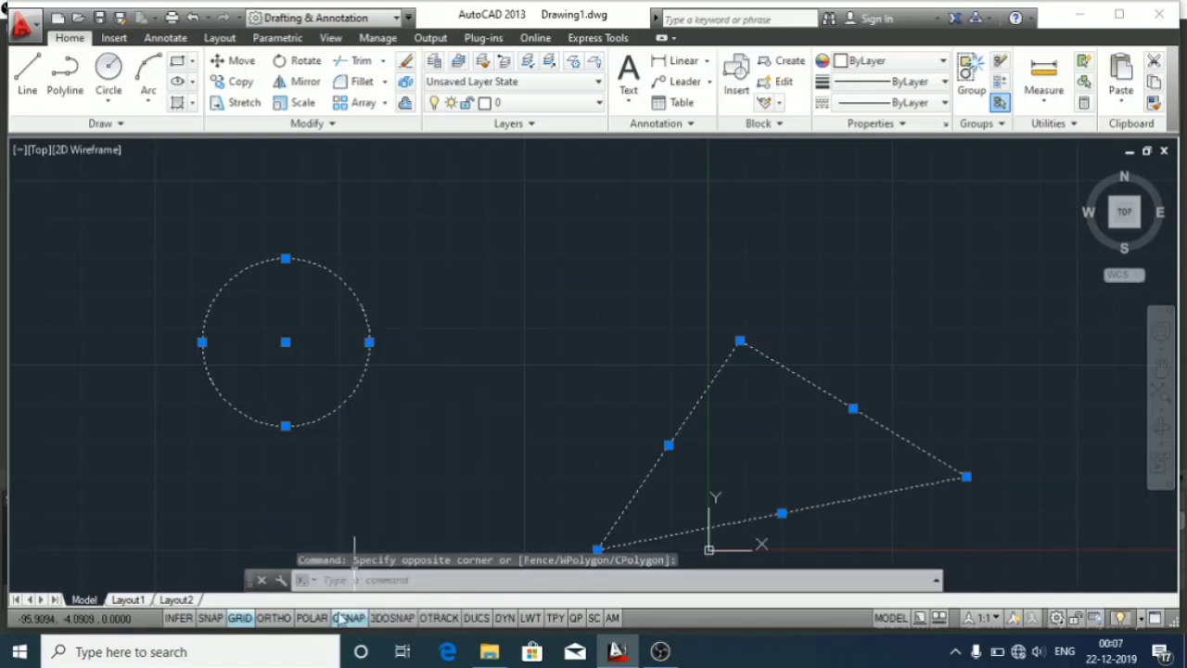